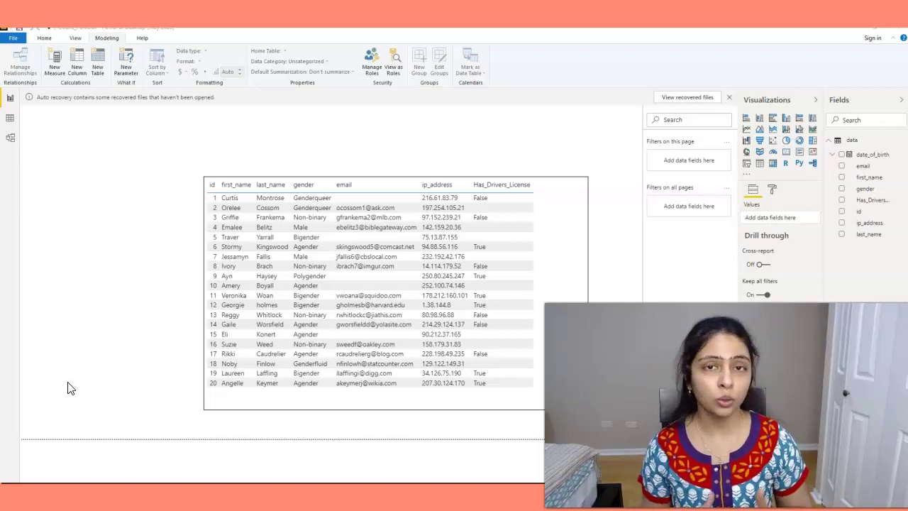
{"action": "left_click", "coordinate": [23, 378]}
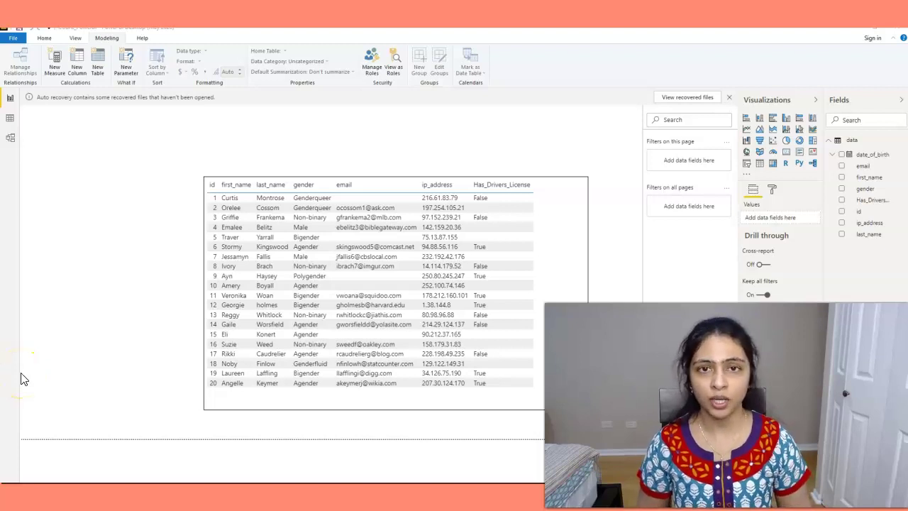
{"action": "left_click", "coordinate": [790, 227]}
{"action": "left_click", "coordinate": [7, 275]}
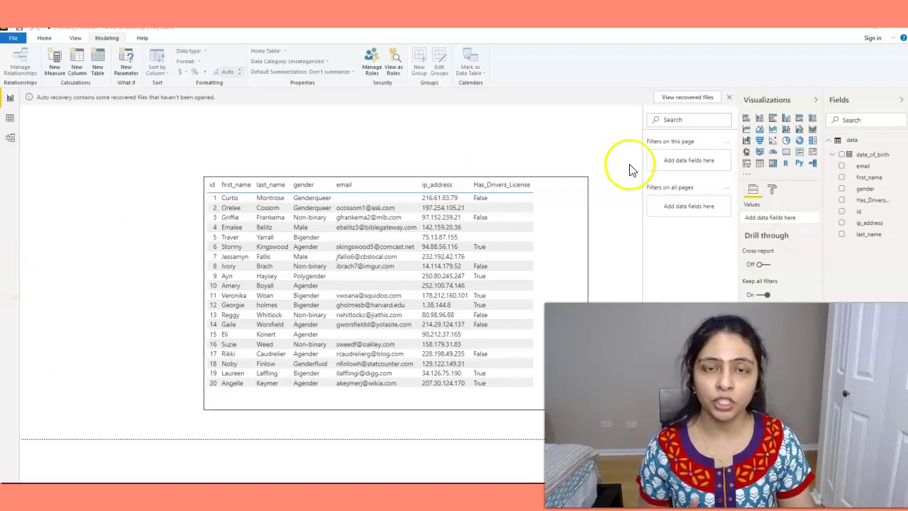
Create a measure in the data table with the formula Count = COUNT(data[id])
{"action": "left_click", "coordinate": [903, 146]}
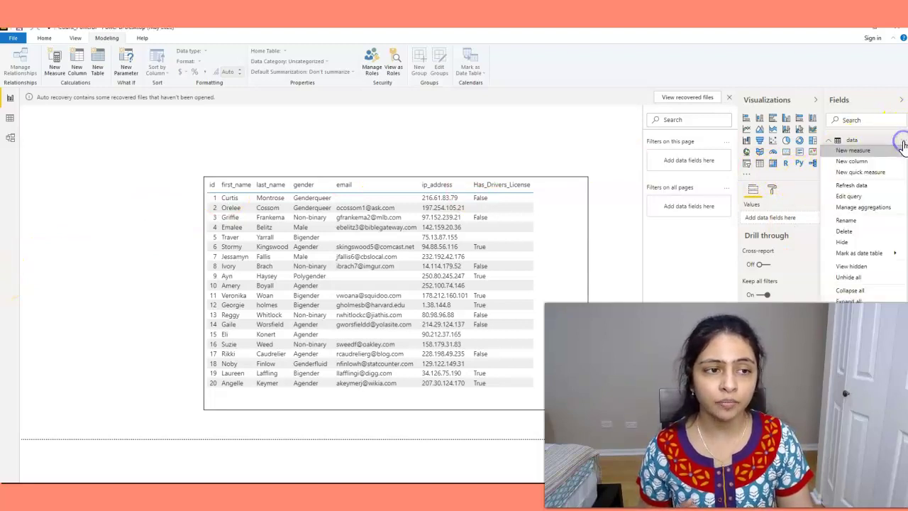
{"action": "left_click", "coordinate": [873, 157]}
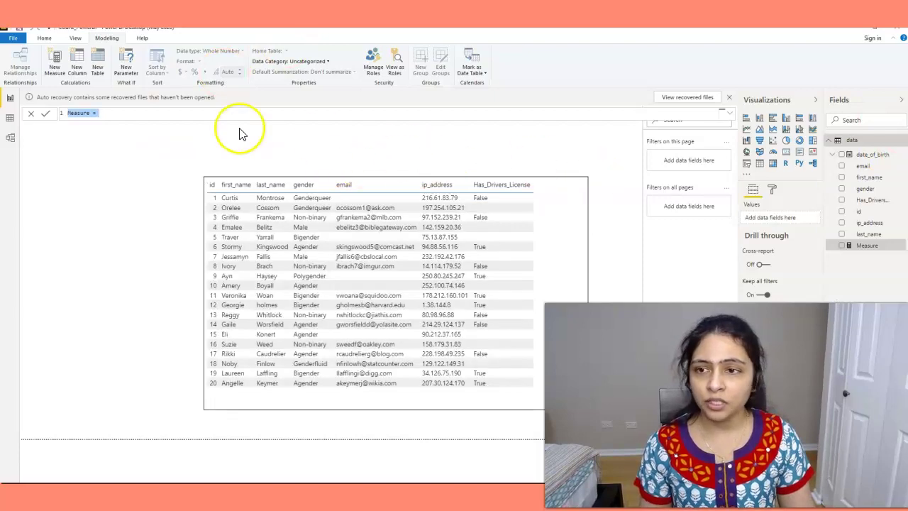
{"action": "type", "text": "Cou"}
{"action": "type", "text": "nt"}
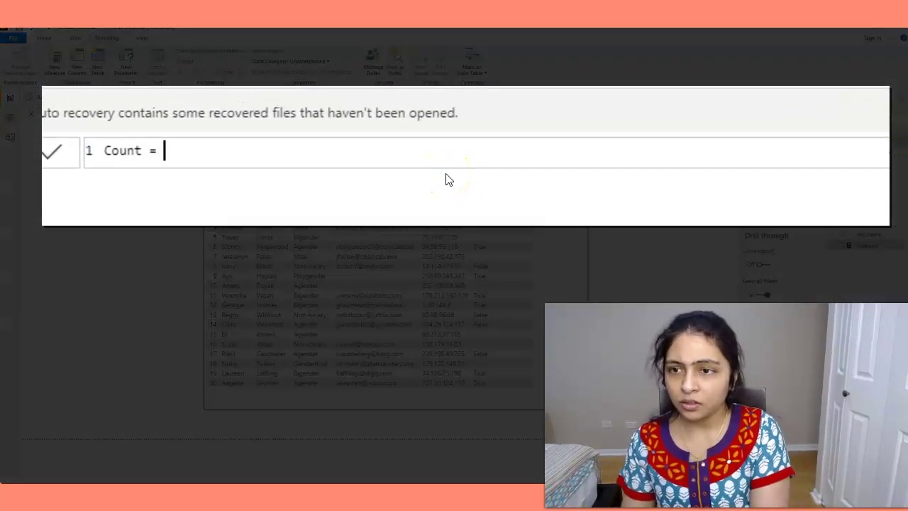
{"action": "type", "text": " = Coun"}
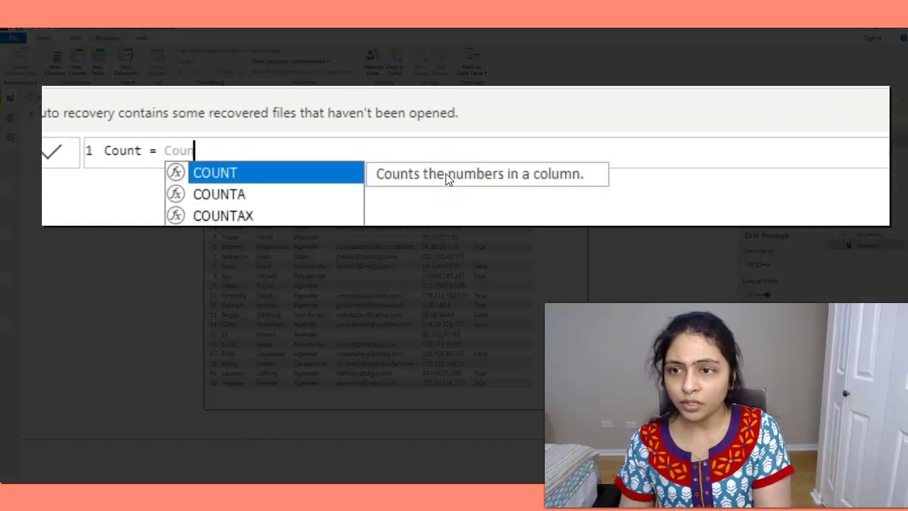
{"action": "key", "text": "Tab"}
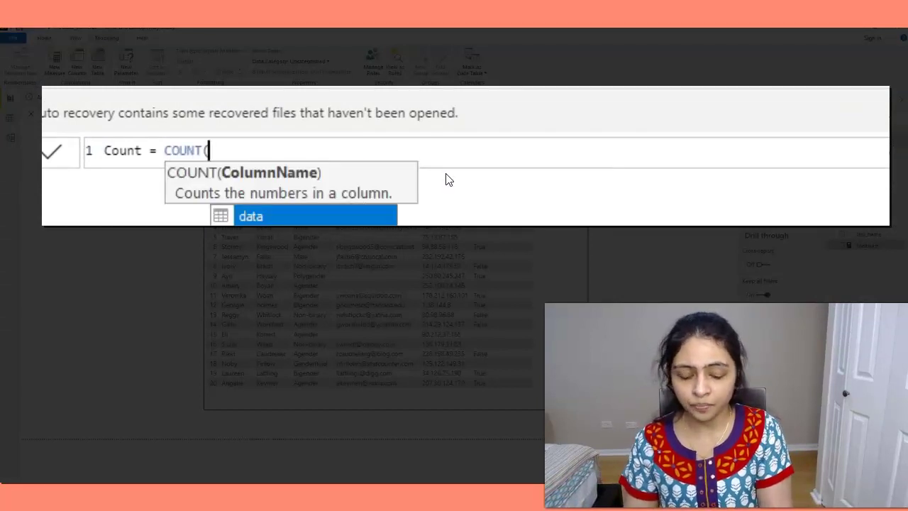
{"action": "type", "text": "data[id])"}
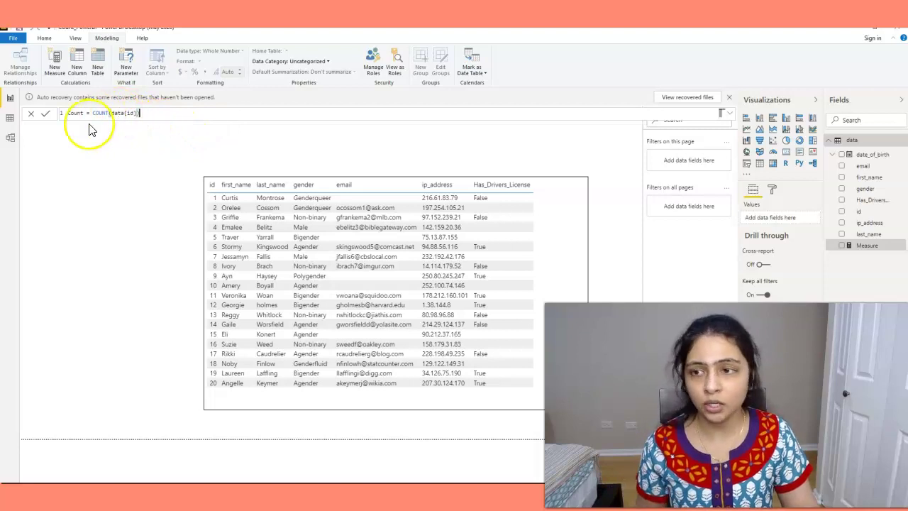
{"action": "left_click", "coordinate": [45, 113]}
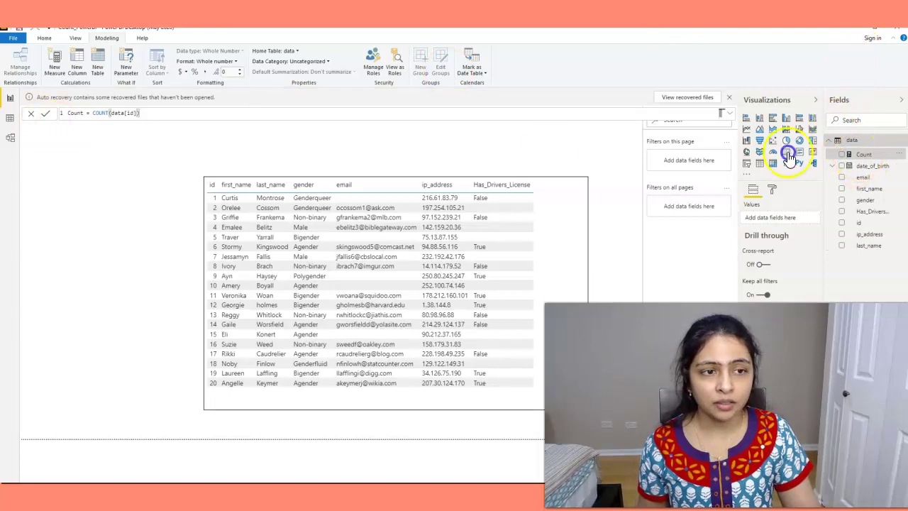
Show the Count measure in a card visual, shrunk and placed in the empty area above and beside the data table visual
{"action": "left_click", "coordinate": [92, 188]}
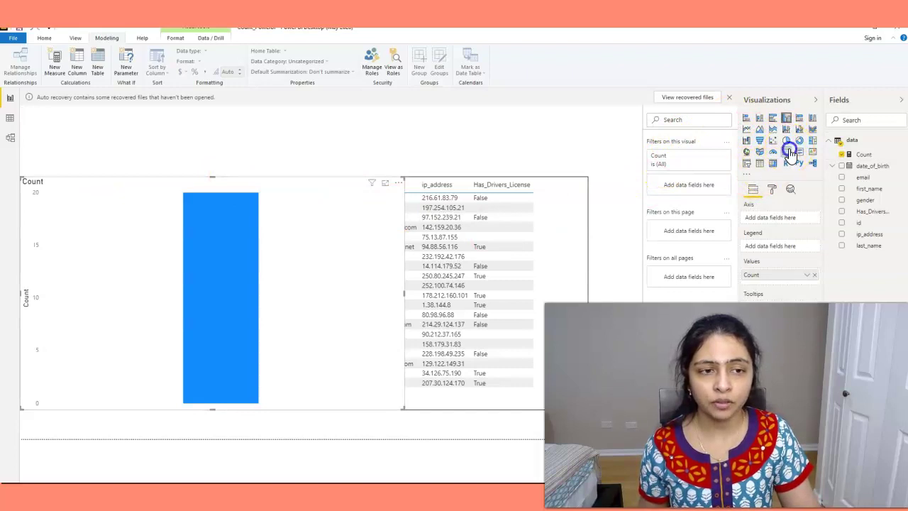
{"action": "left_click", "coordinate": [787, 152]}
{"action": "left_click_drag", "start_coordinate": [401, 408], "coordinate": [167, 161]}
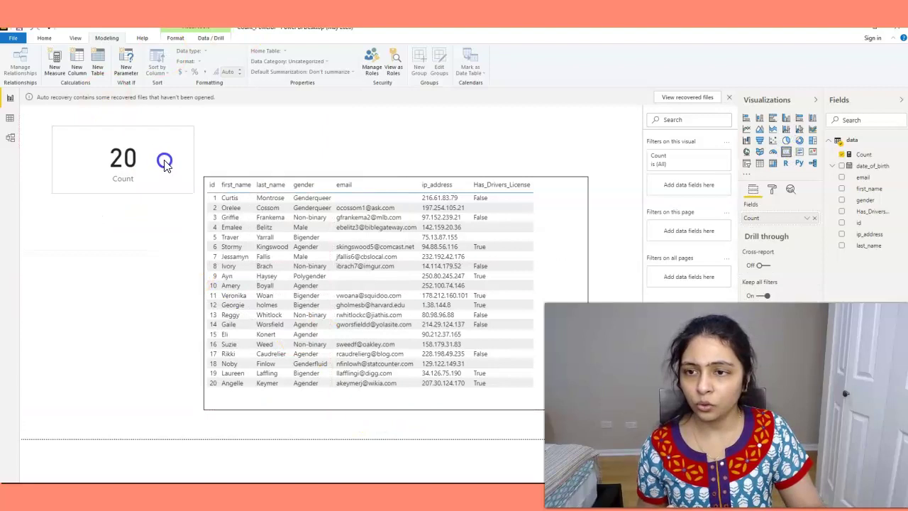
{"action": "left_click", "coordinate": [166, 170]}
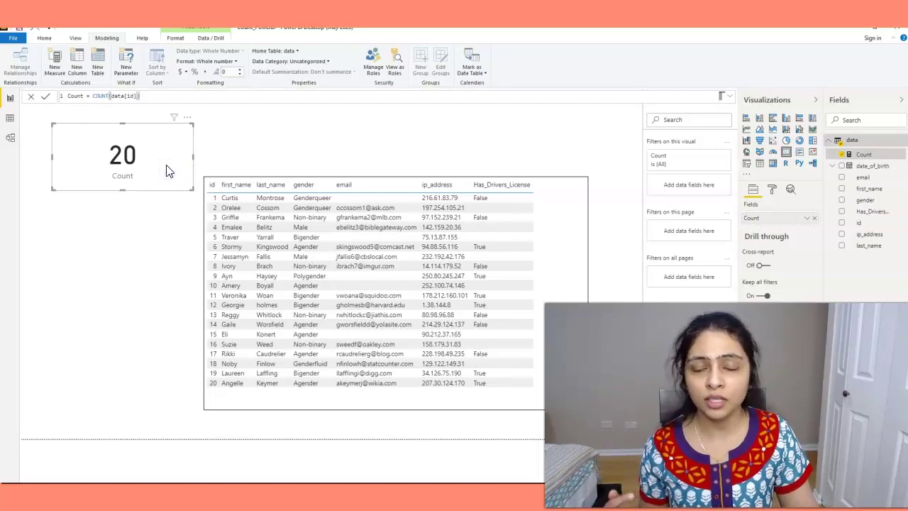
{"action": "left_click", "coordinate": [224, 186]}
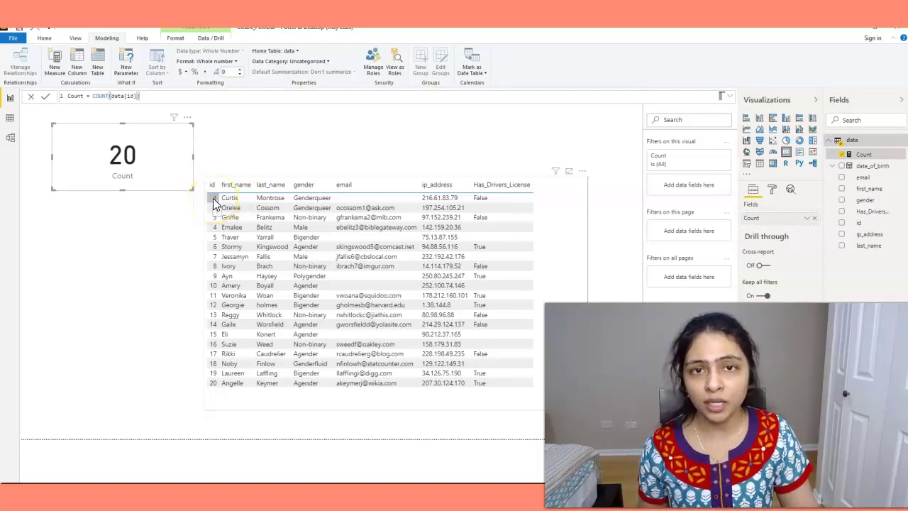
{"action": "left_click", "coordinate": [214, 187]}
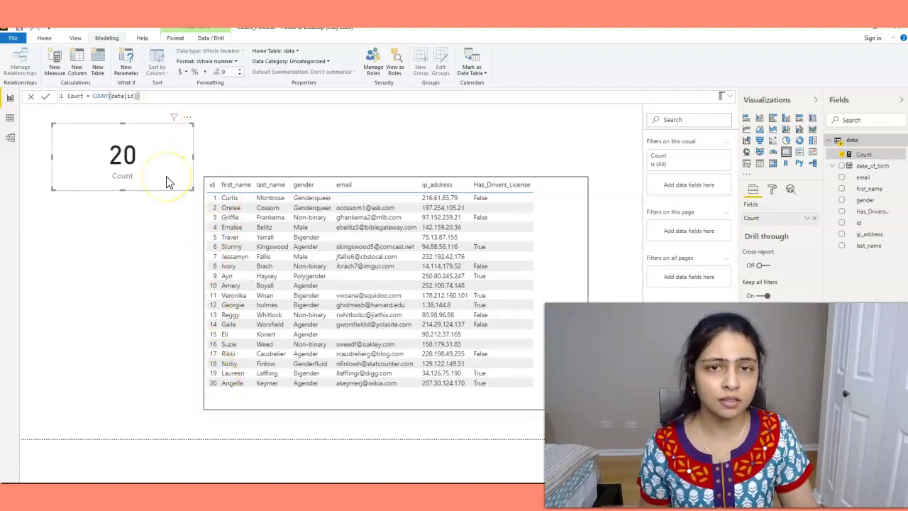
Change the Count measure to COUNT(data[first_name]) and apply the formula
{"action": "double_click", "coordinate": [131, 95]}
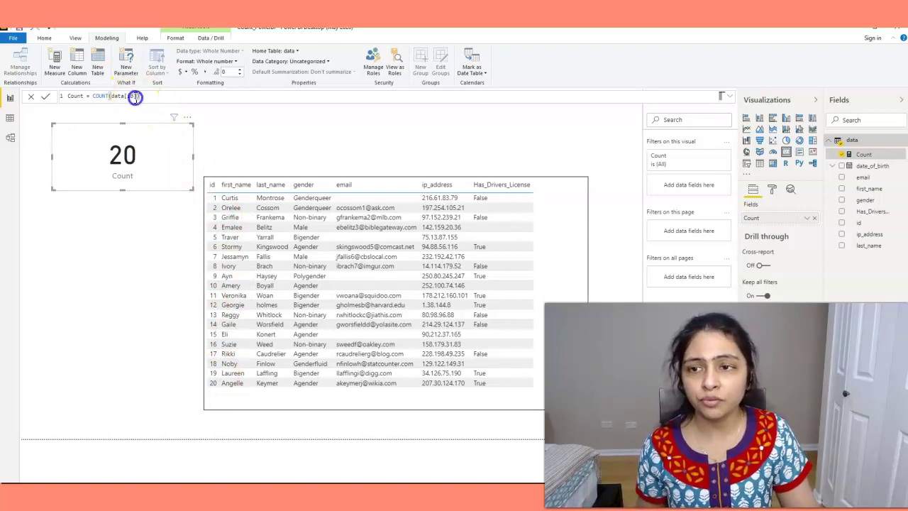
{"action": "type", "text": "first_name"}
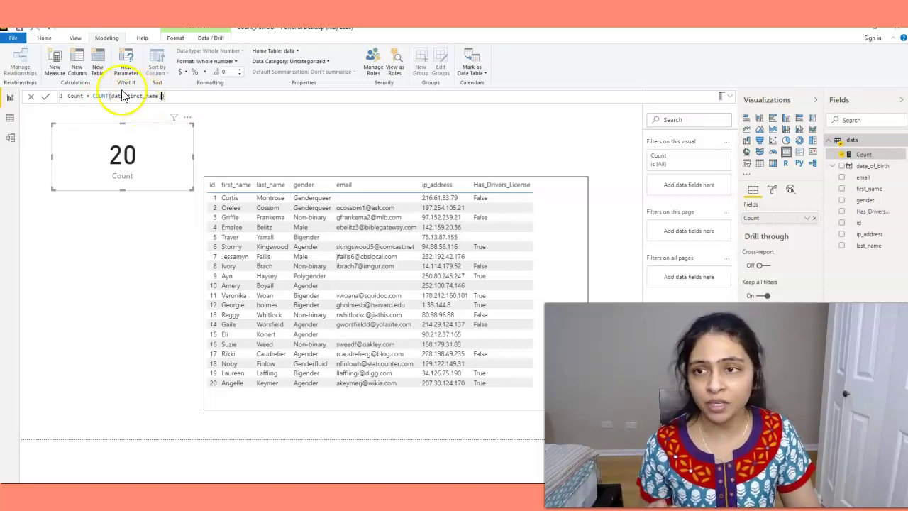
{"action": "left_click", "coordinate": [46, 98]}
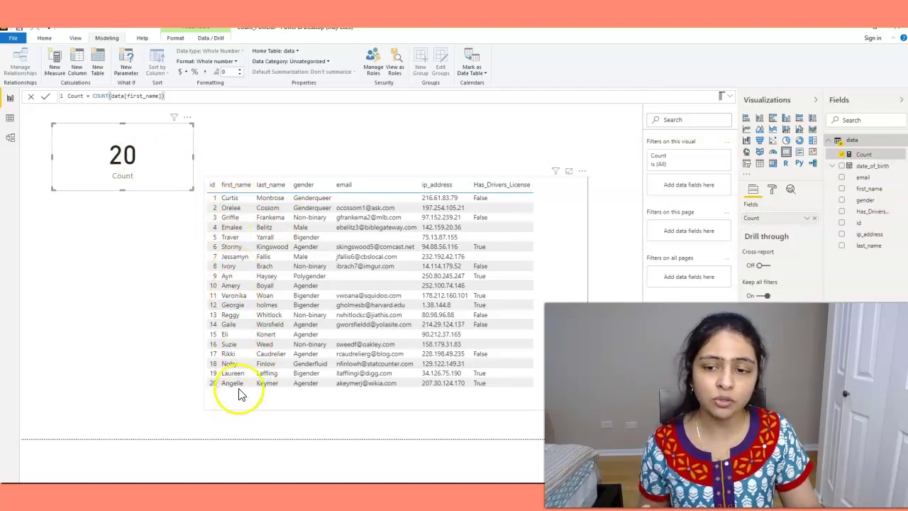
Make the Count measure count the email column with COUNT(data[email]) and apply it
{"action": "left_click_drag", "start_coordinate": [161, 95], "coordinate": [128, 95]}
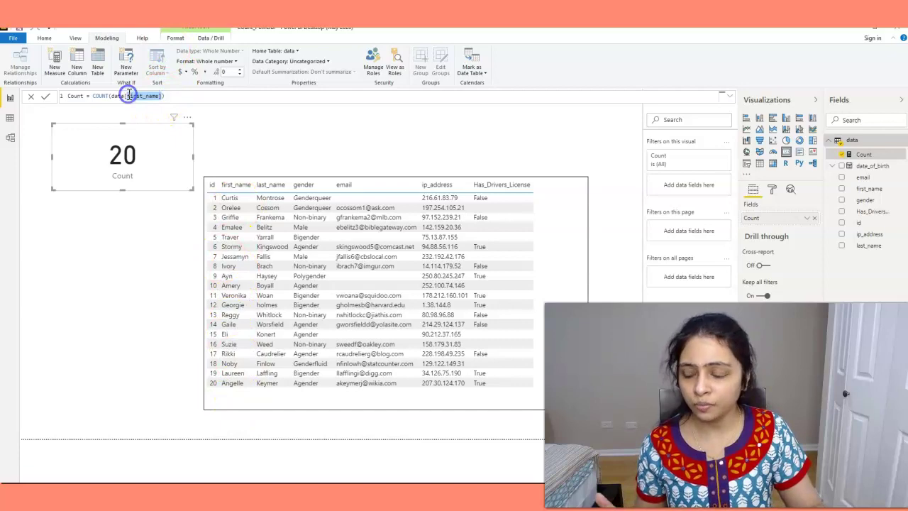
{"action": "type", "text": "e"}
{"action": "key", "text": "Tab"}
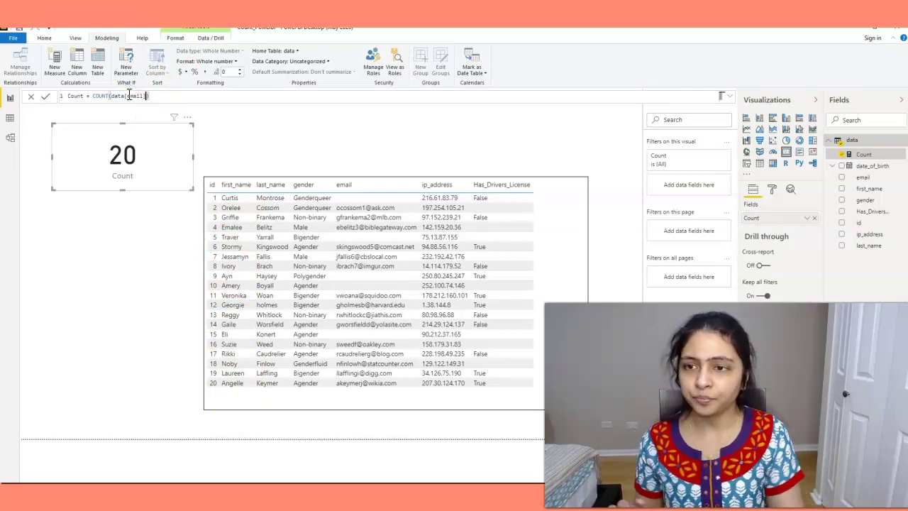
{"action": "left_click", "coordinate": [45, 96]}
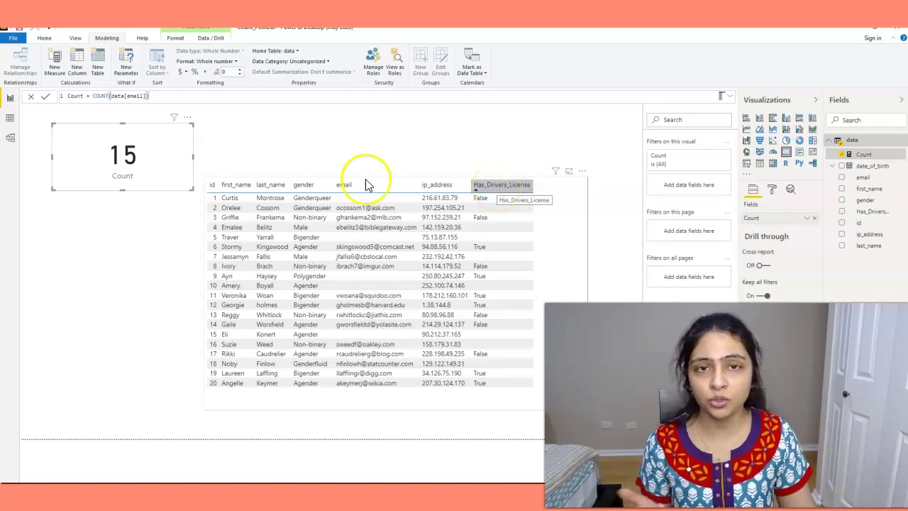
Try counting the true/false column by changing the measure to COUNT(data[Has_Drivers_License])
{"action": "double_click", "coordinate": [134, 95]}
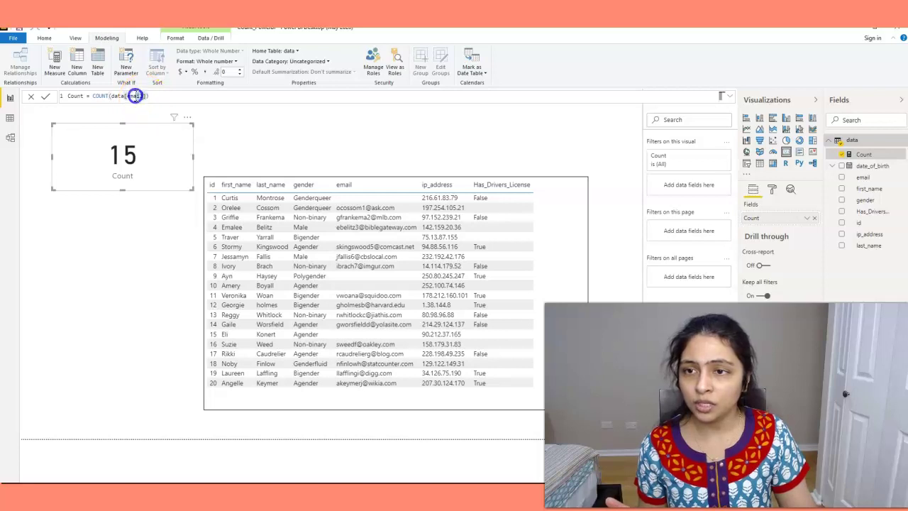
{"action": "left_click_drag", "start_coordinate": [128, 95], "coordinate": [144, 95]}
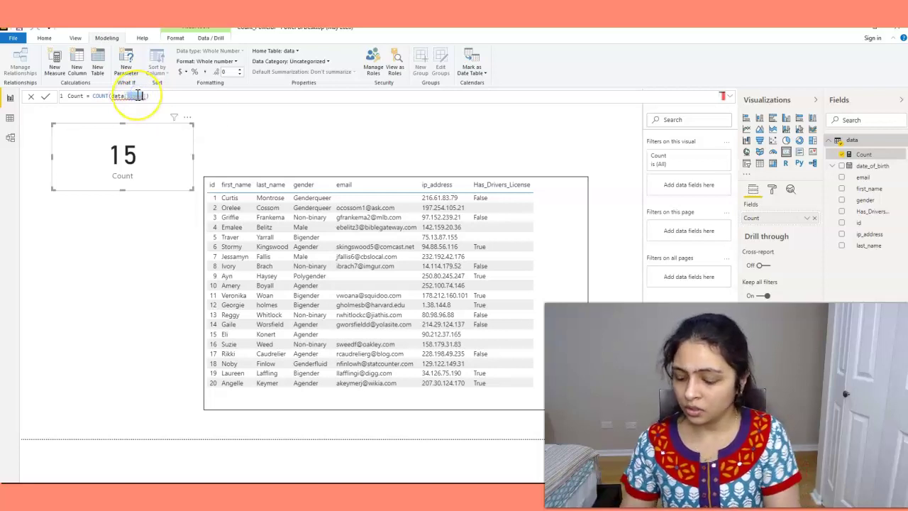
{"action": "type", "text": "Has"}
{"action": "left_click", "coordinate": [154, 107]}
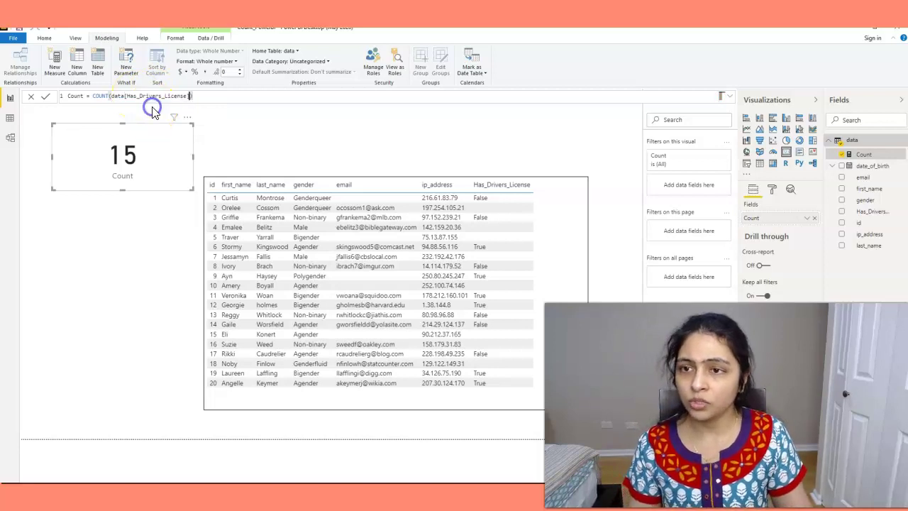
{"action": "left_click", "coordinate": [47, 95]}
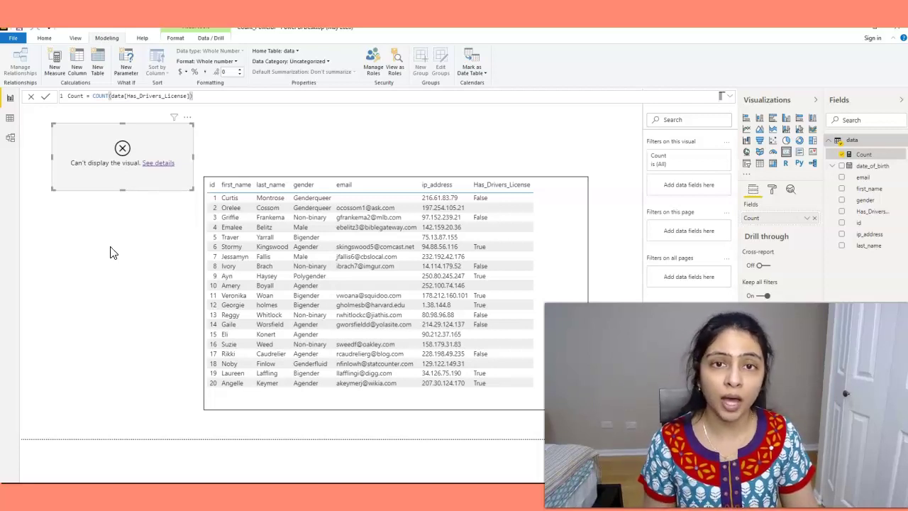
{"action": "left_click", "coordinate": [107, 247]}
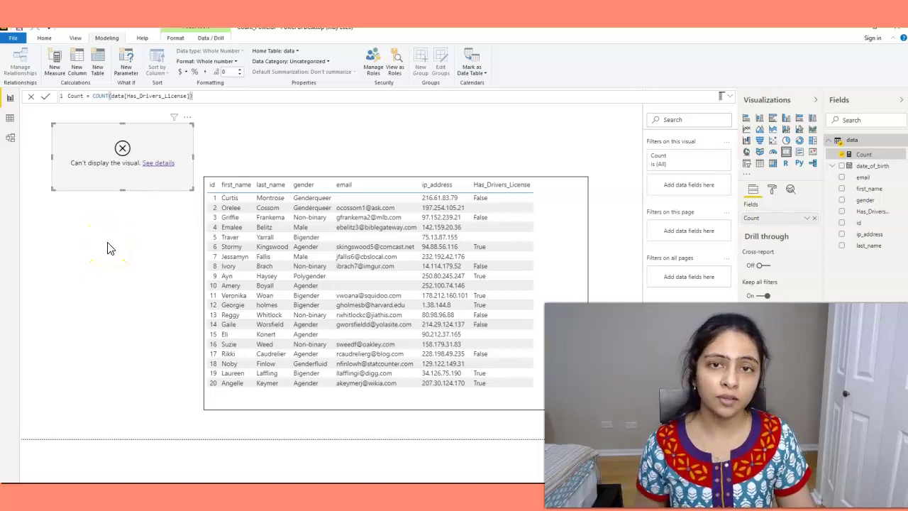
{"action": "left_click", "coordinate": [107, 246]}
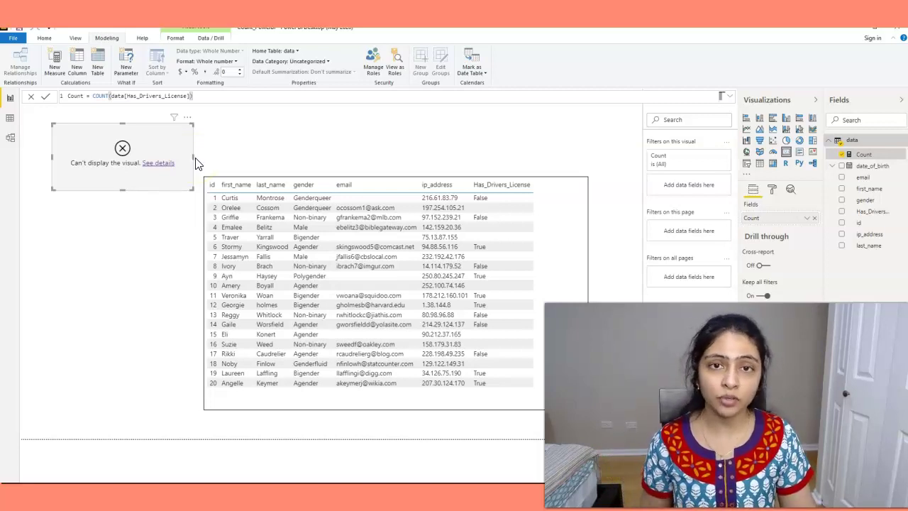
Replace the COUNT function with COUNTA for the Has_Drivers_License column and apply the formula
{"action": "left_click", "coordinate": [108, 96]}
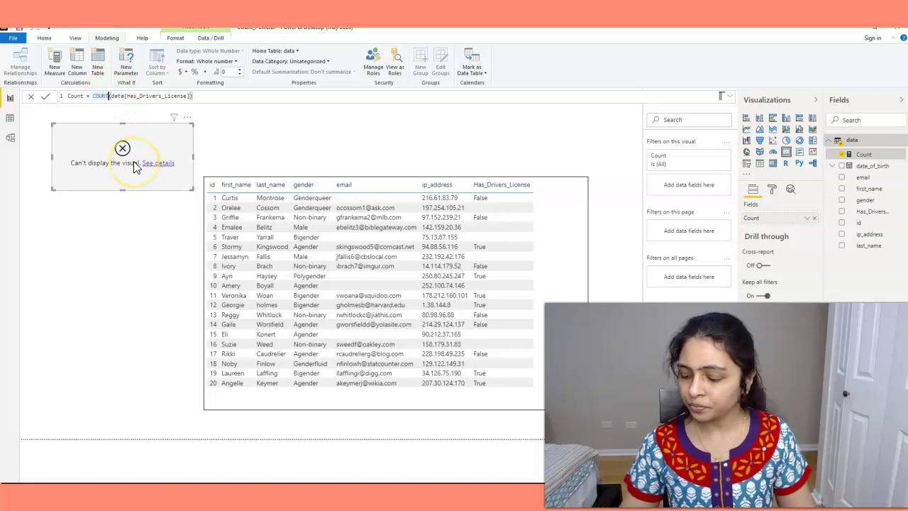
{"action": "type", "text": "A"}
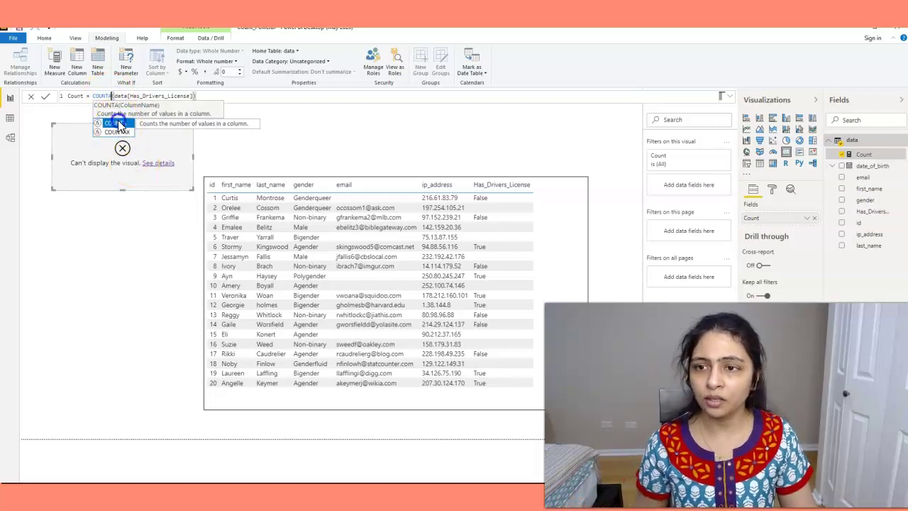
{"action": "key", "text": "Escape"}
{"action": "left_click", "coordinate": [45, 98]}
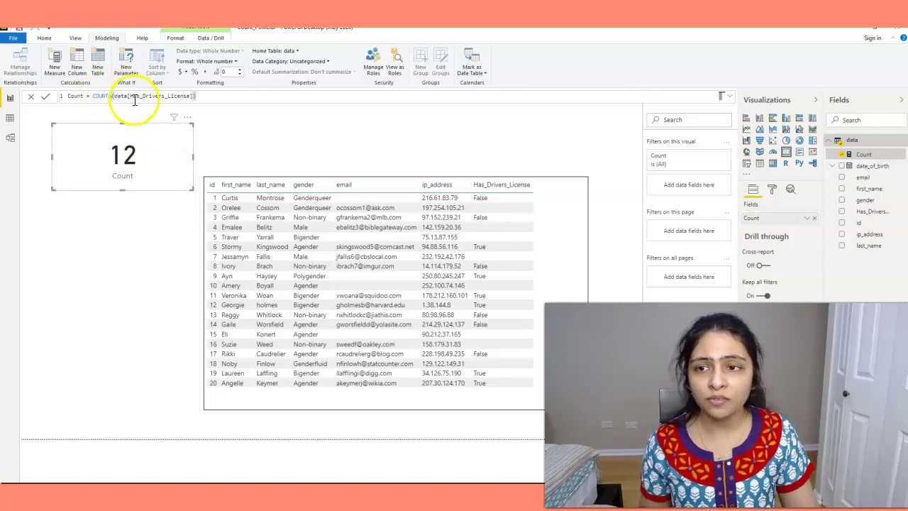
Switch the COUNTA argument to the id column, giving COUNTA(data[id]), and apply the formula
{"action": "left_click_drag", "start_coordinate": [130, 96], "coordinate": [189, 95]}
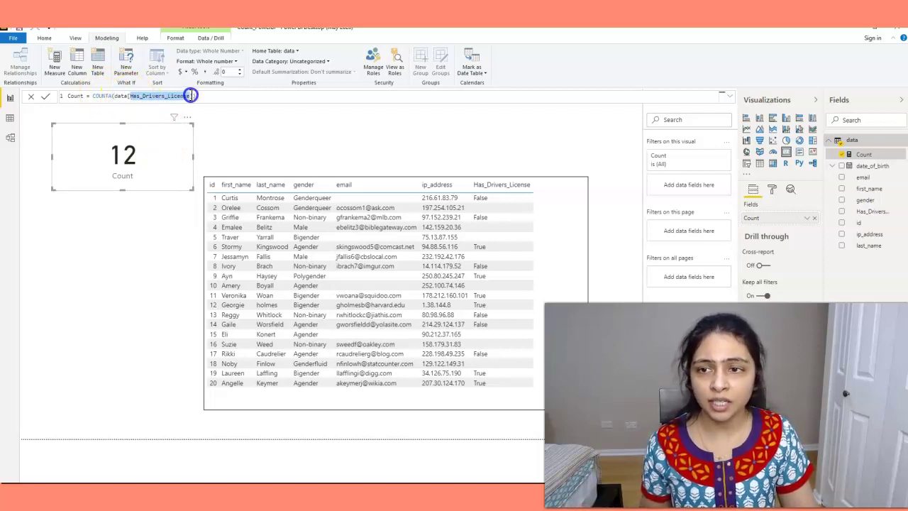
{"action": "type", "text": "d"}
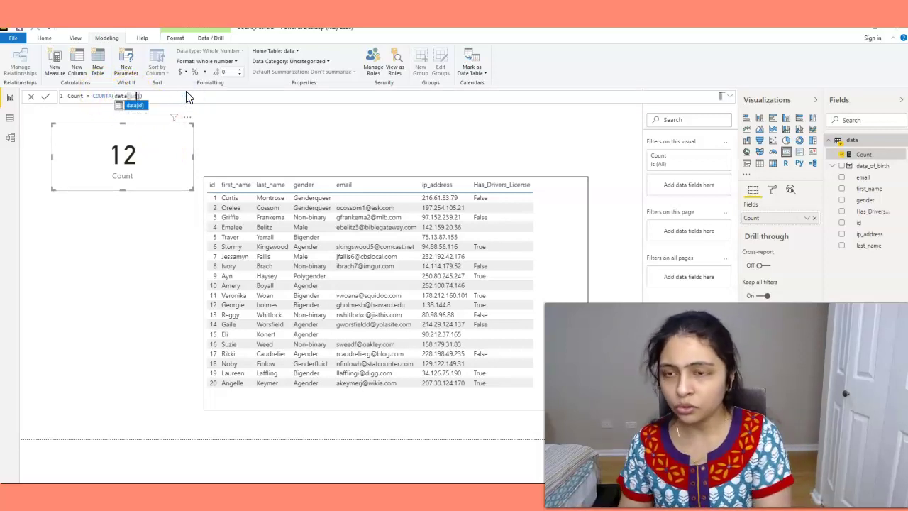
{"action": "left_click", "coordinate": [132, 105]}
{"action": "left_click", "coordinate": [44, 96]}
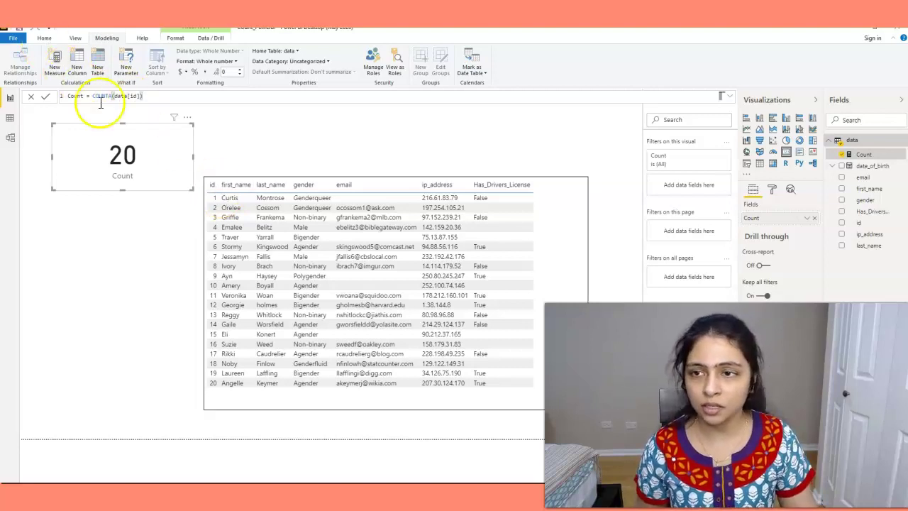
Replace COUNTA with DISTINCTCOUNT in the Count measure, giving DISTINCTCOUNT(data[id]), and apply the formula
{"action": "left_click_drag", "start_coordinate": [112, 95], "coordinate": [93, 95]}
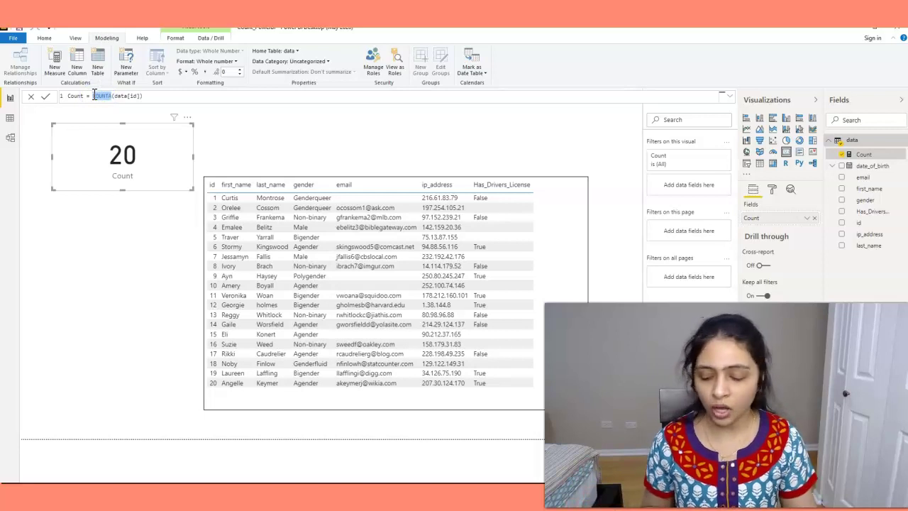
{"action": "type", "text": "dis"}
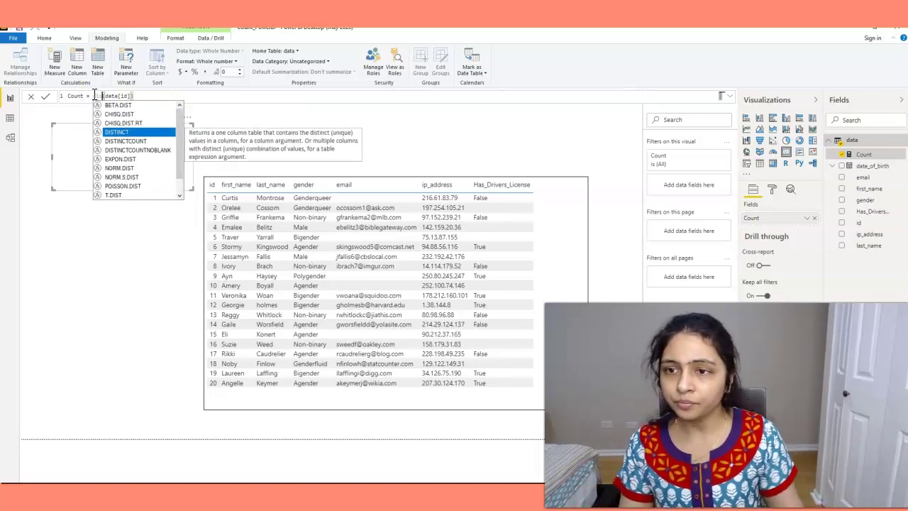
{"action": "left_click", "coordinate": [126, 141]}
{"action": "key", "text": "Return"}
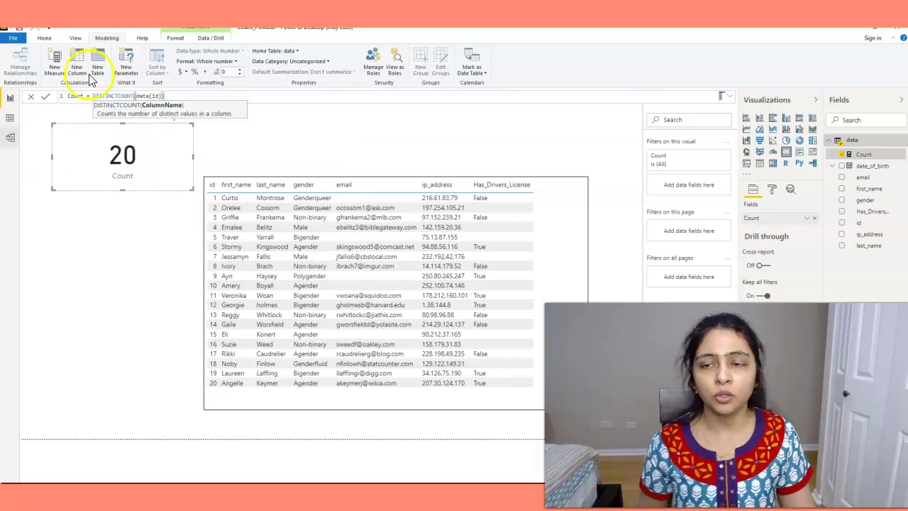
{"action": "left_click", "coordinate": [45, 97]}
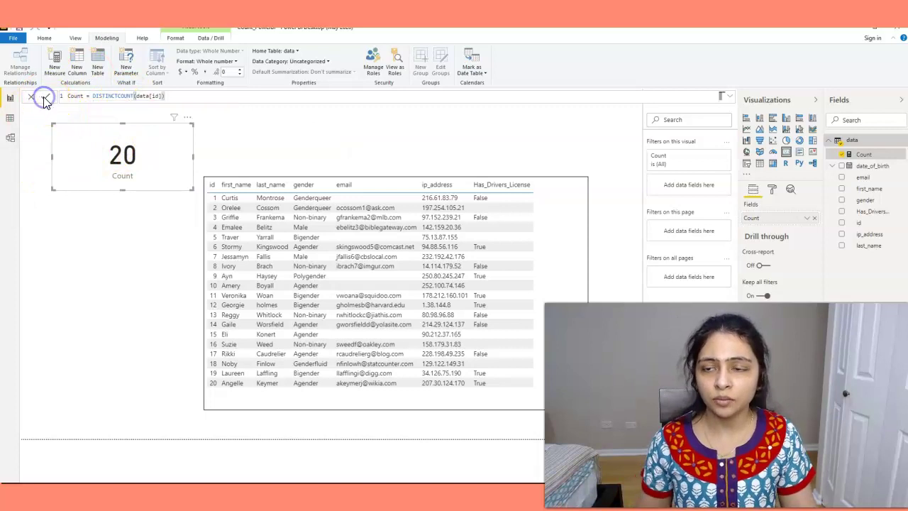
Switch the DISTINCTCOUNT argument to the email column, giving DISTINCTCOUNT(data[email]), and apply the formula
{"action": "left_click", "coordinate": [161, 97]}
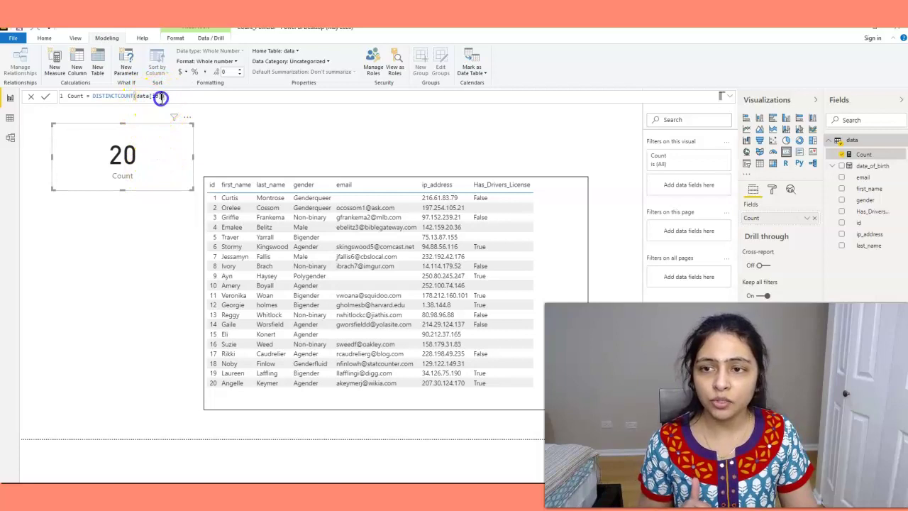
{"action": "left_click", "coordinate": [154, 97]}
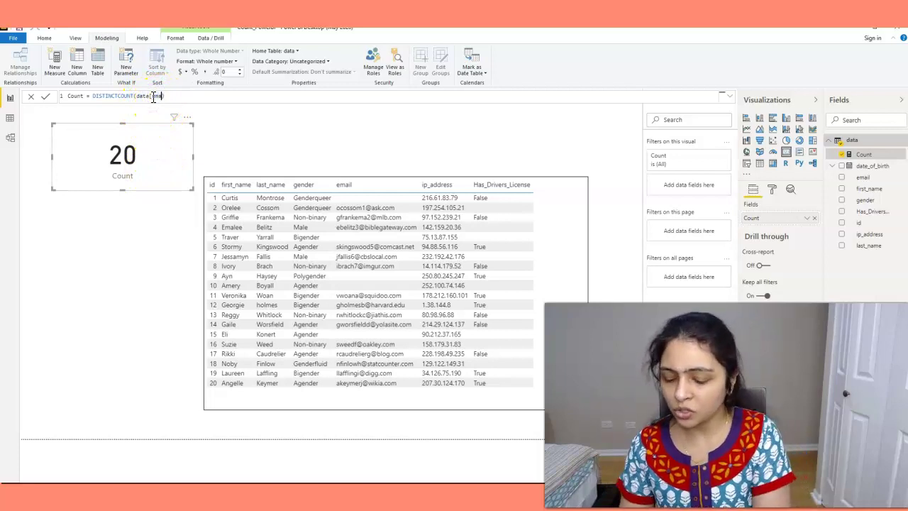
{"action": "type", "text": "email"}
{"action": "left_click", "coordinate": [45, 96]}
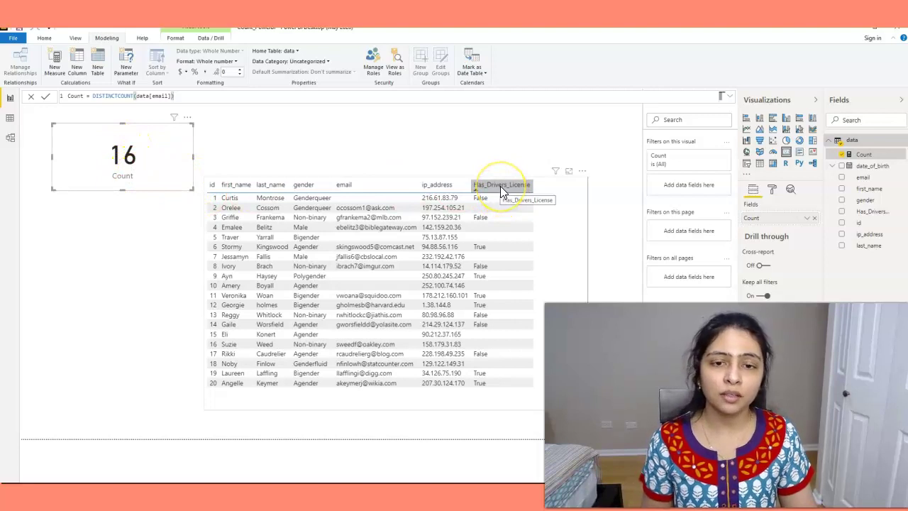
Make the measure count distinct driver's license values with DISTINCTCOUNT(data[Has_Drivers_License]) and apply it
{"action": "left_click", "coordinate": [169, 96]}
{"action": "double_click", "coordinate": [163, 96]}
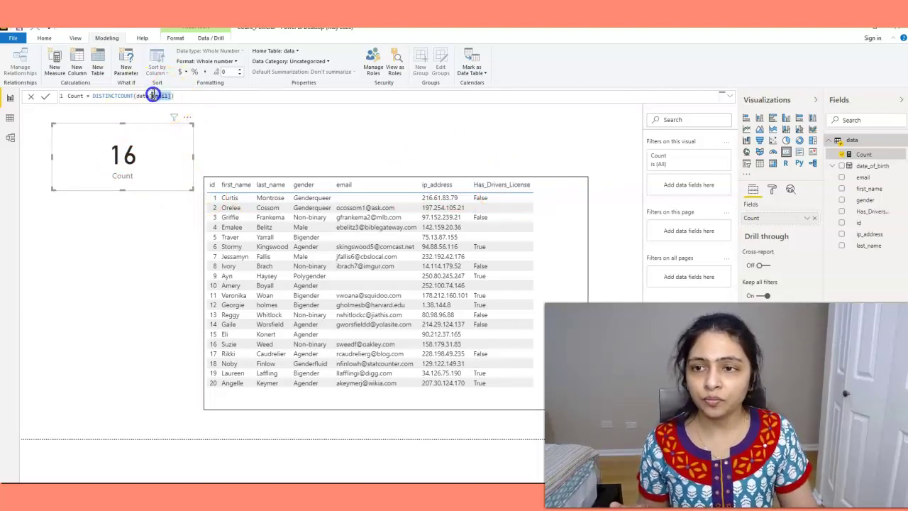
{"action": "type", "text": "Has_Drivers_License"}
{"action": "key", "text": "Return"}
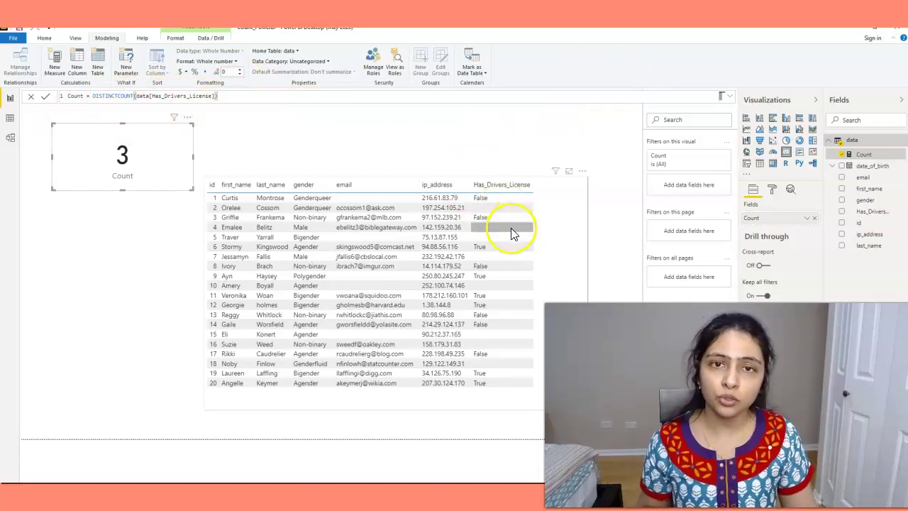
Replace DISTINCTCOUNT with COUNTBLANK for the Has_Drivers_License column and apply the formula
{"action": "double_click", "coordinate": [112, 95]}
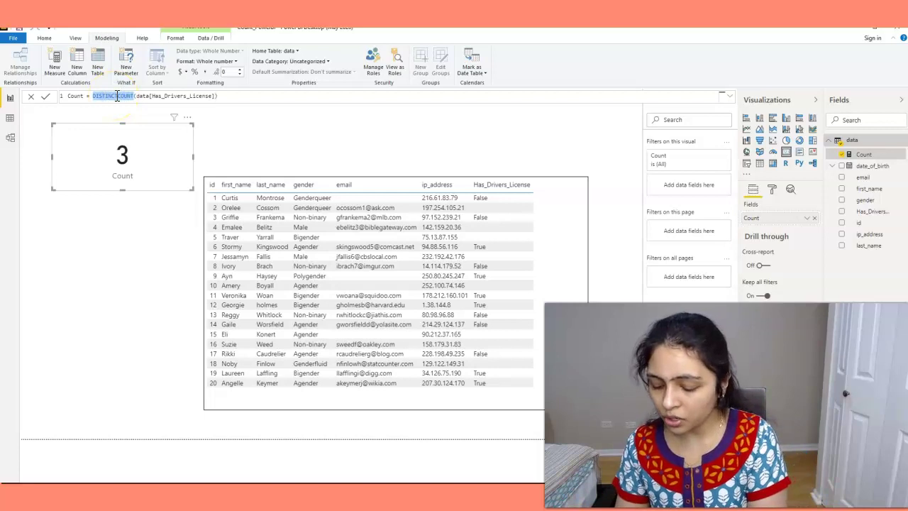
{"action": "type", "text": "COUNTBLANK"}
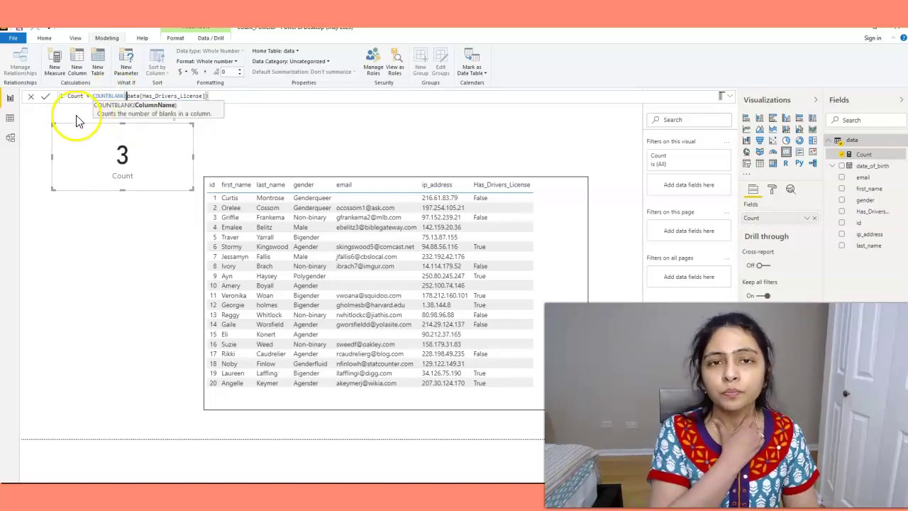
{"action": "left_click", "coordinate": [231, 96]}
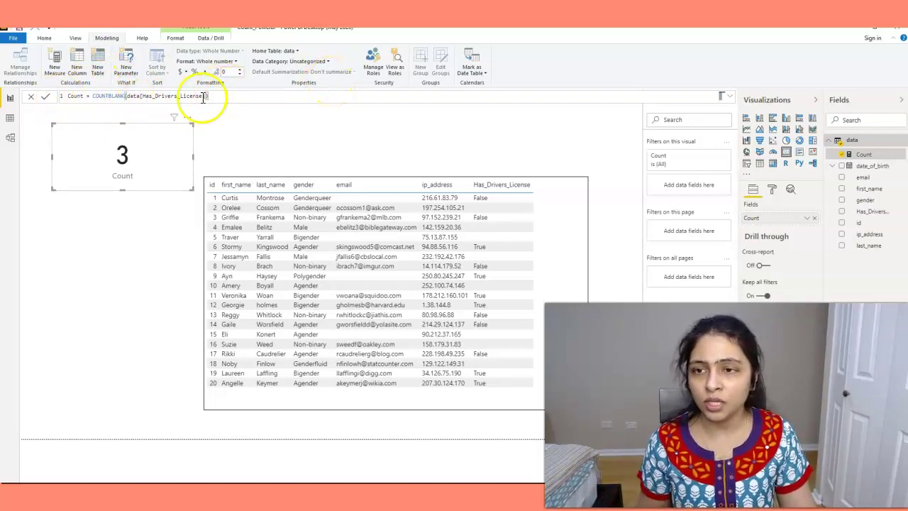
{"action": "left_click_drag", "start_coordinate": [142, 96], "coordinate": [202, 99]}
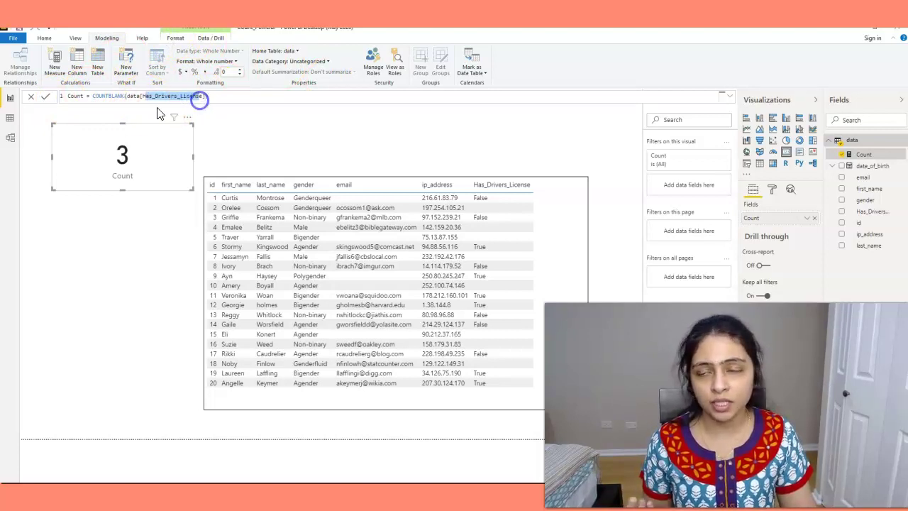
{"action": "left_click", "coordinate": [45, 97]}
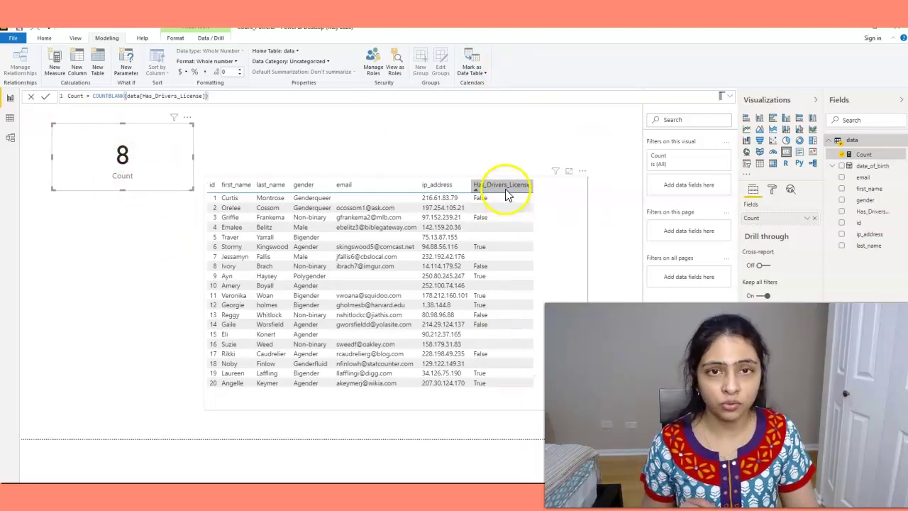
Change the function to DISTINCTCOUNTNOBLANK, keeping data[Has_Drivers_License] as its argument, and apply the formula
{"action": "left_click", "coordinate": [110, 99]}
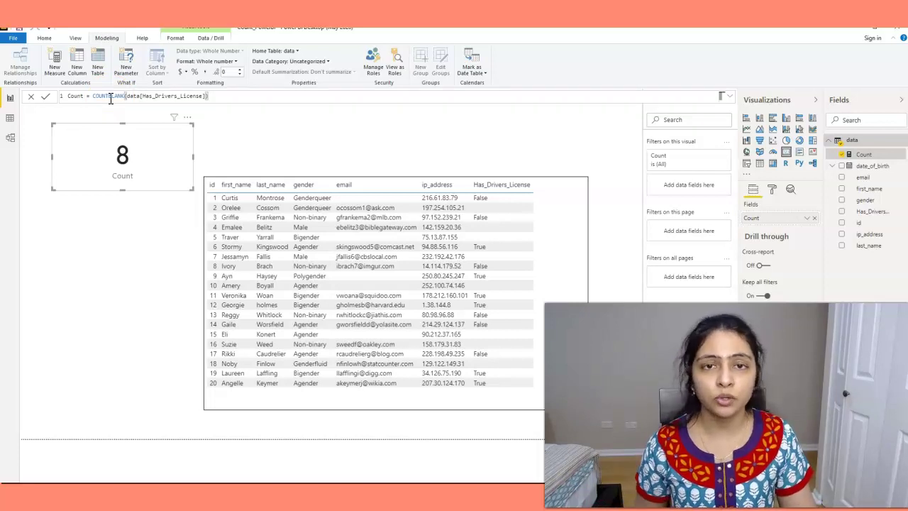
{"action": "double_click", "coordinate": [107, 98]}
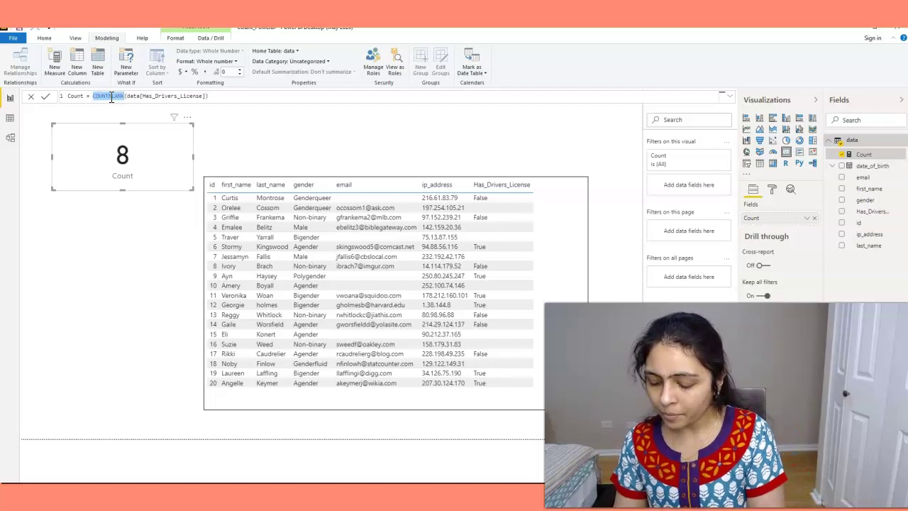
{"action": "type", "text": "count"}
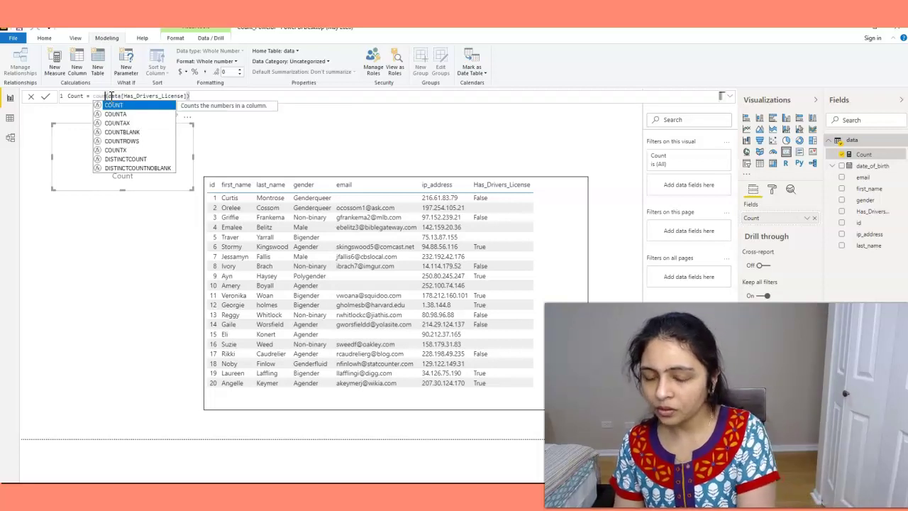
{"action": "double_click", "coordinate": [149, 188]}
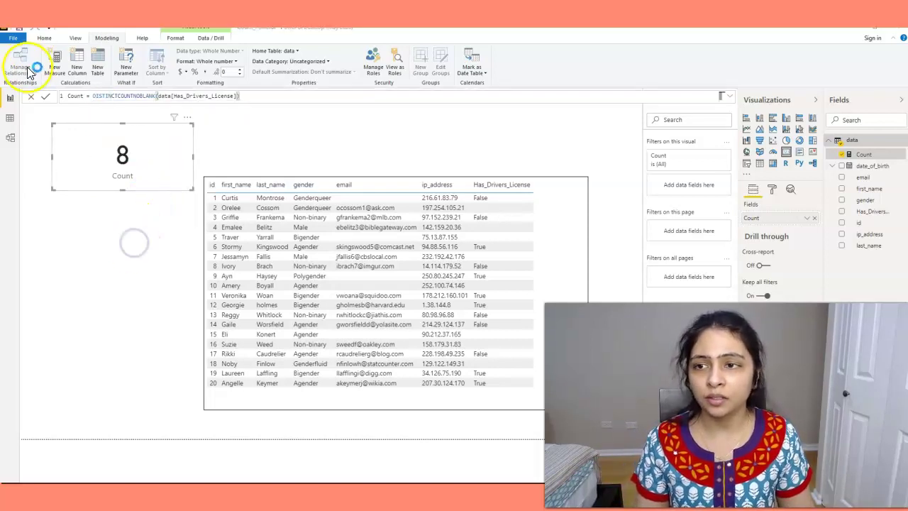
{"action": "left_click", "coordinate": [45, 97]}
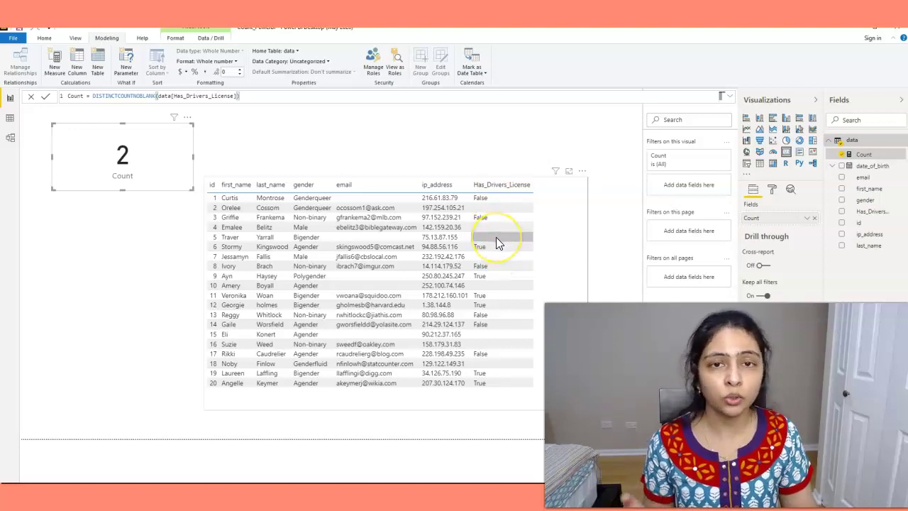
Rewrite the Count measure to count the table's rows with COUNTROWS(data) and apply the formula
{"action": "double_click", "coordinate": [136, 96]}
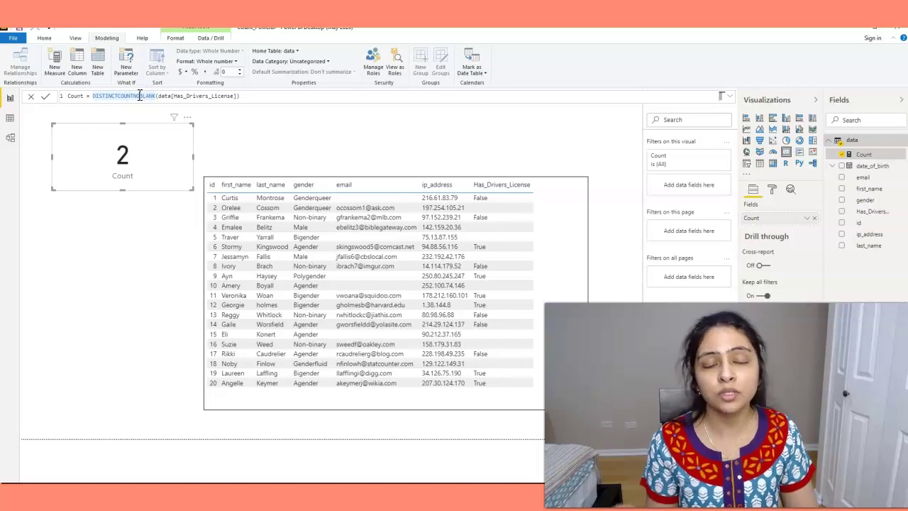
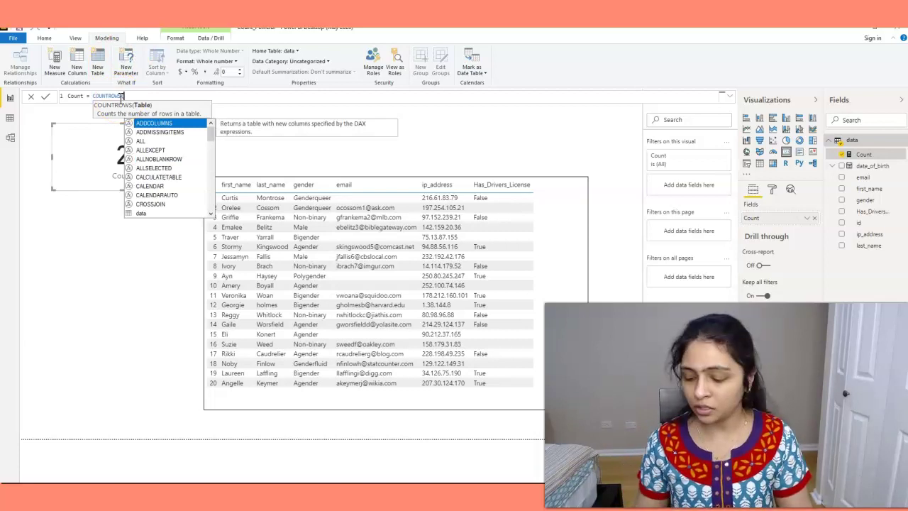
{"action": "type", "text": "data"}
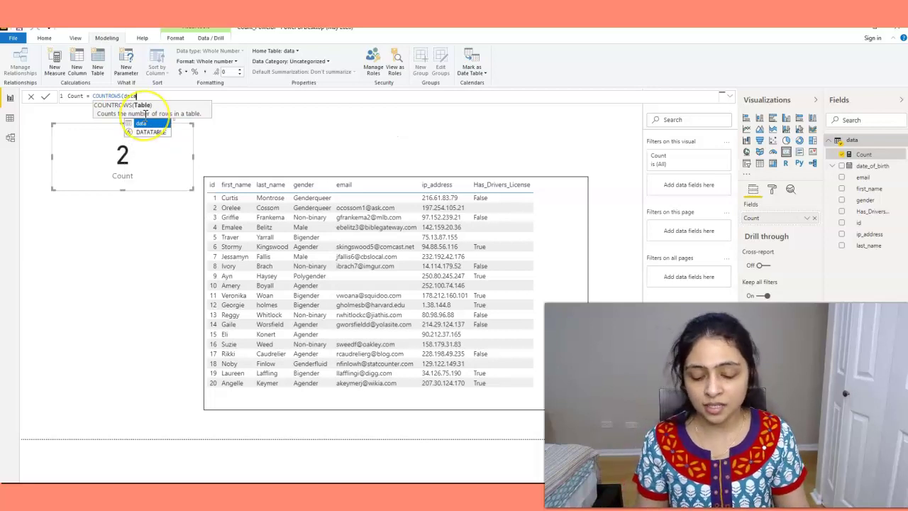
{"action": "type", "text": ")"}
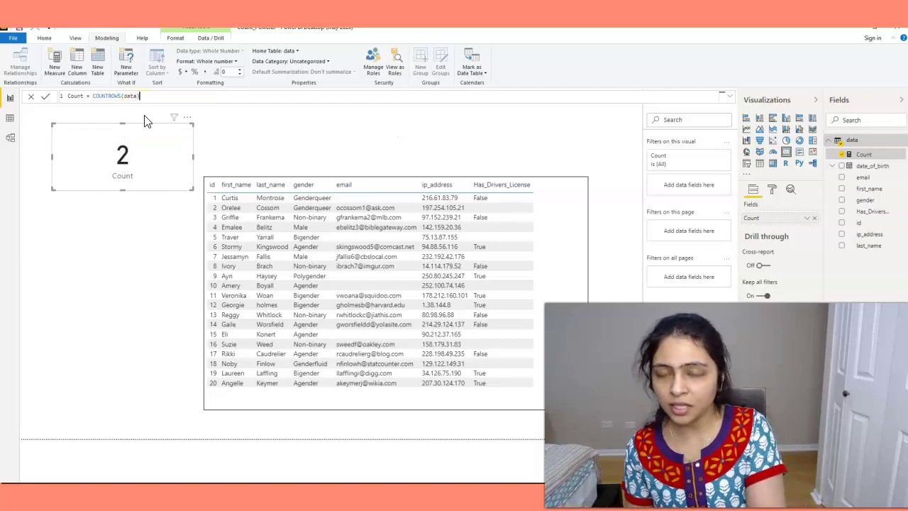
{"action": "left_click", "coordinate": [111, 92]}
{"action": "left_click", "coordinate": [44, 98]}
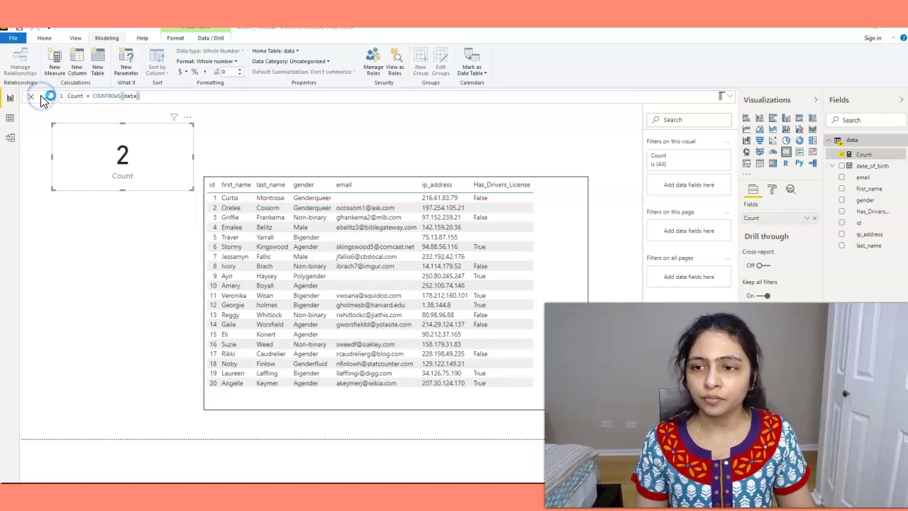